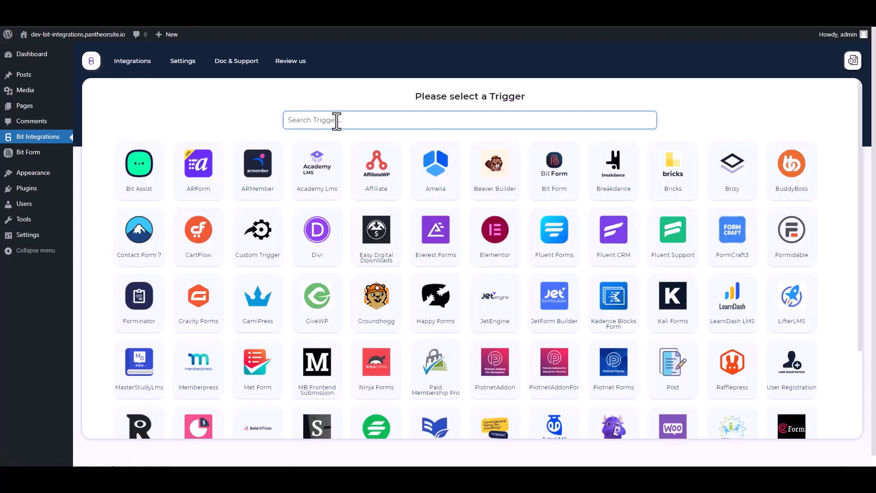
- Set Bit Form as the trigger with Contact Form as its form, and proceed to the action selection
{"action": "type", "text": "bit"}
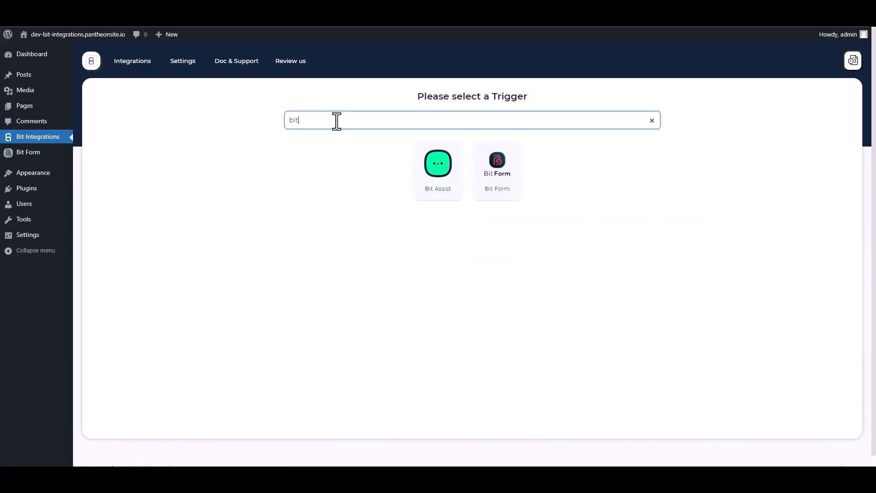
{"action": "left_click", "coordinate": [505, 188]}
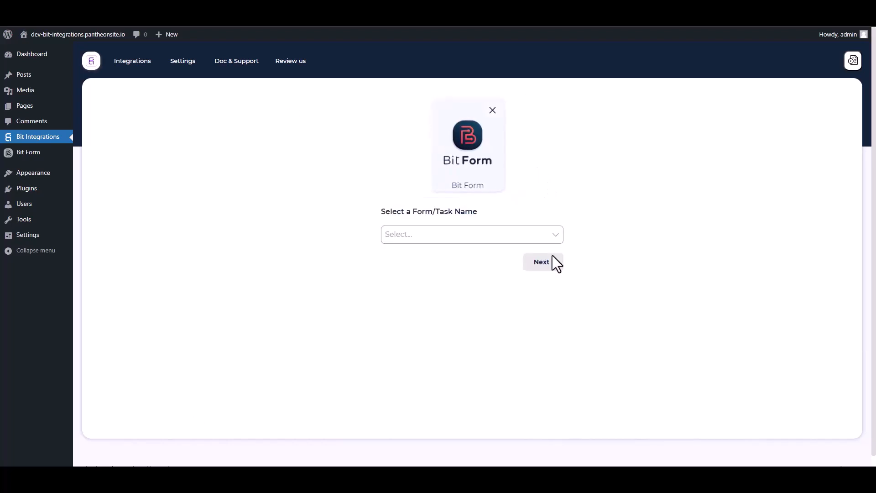
{"action": "left_click", "coordinate": [436, 235]}
{"action": "left_click", "coordinate": [416, 259]}
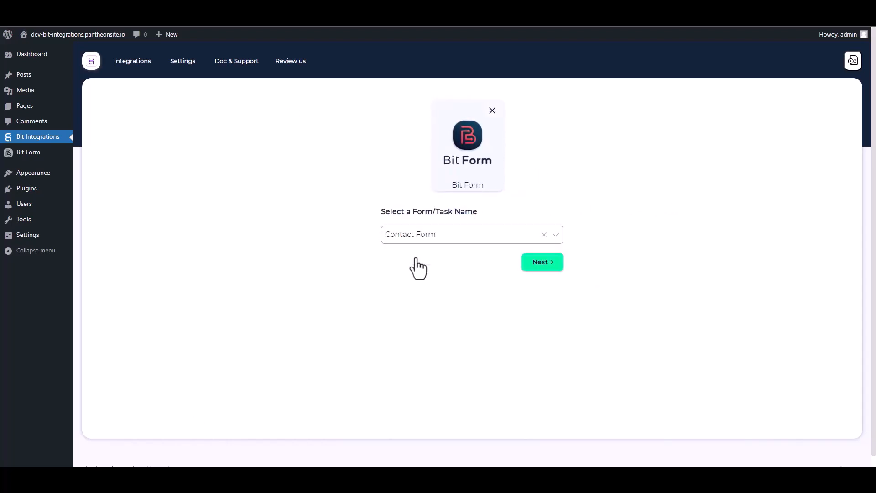
{"action": "left_click", "coordinate": [539, 267]}
- Search the actions for Notion and choose it, opening its integration settings
{"action": "type", "text": "notion"}
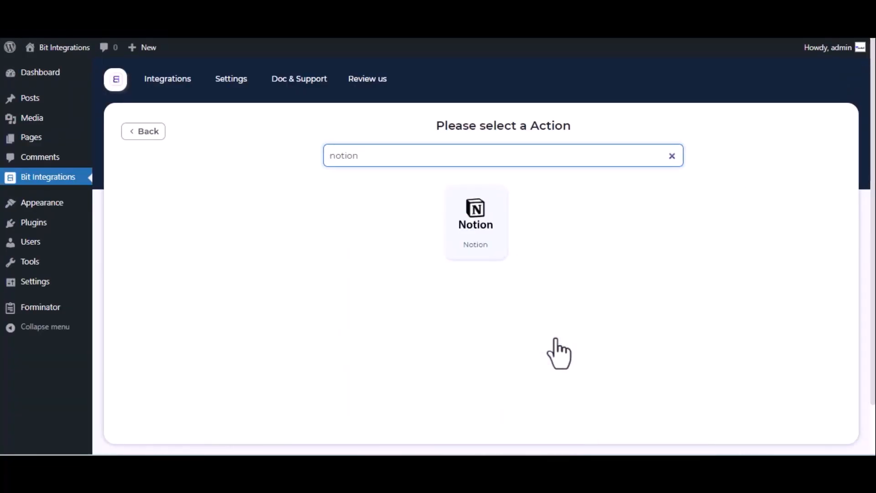
{"action": "left_click", "coordinate": [485, 221]}
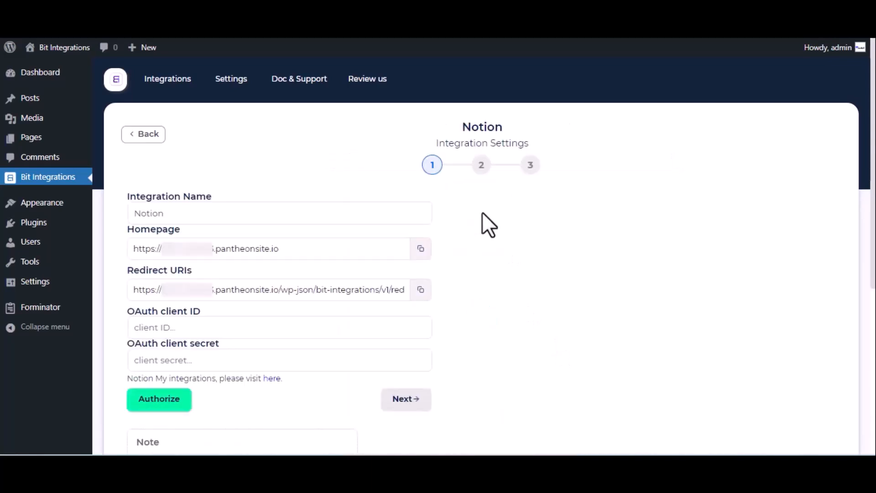
{"action": "left_click", "coordinate": [181, 213]}
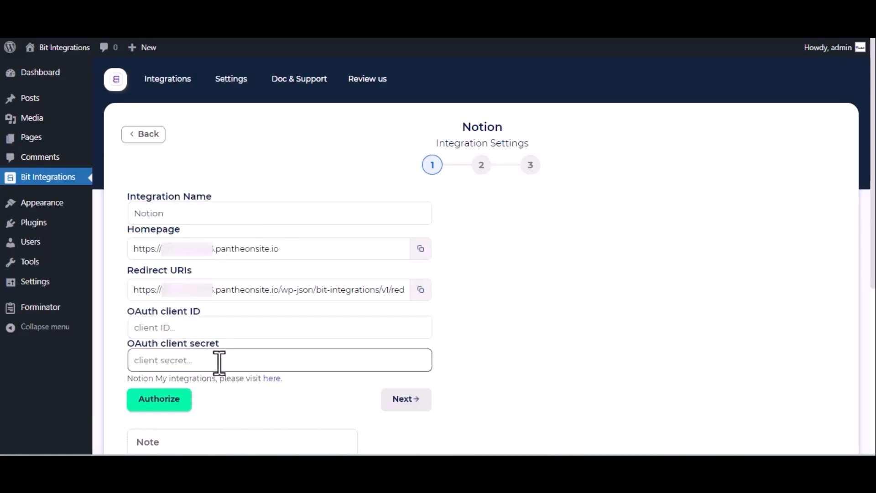
- Switch to Notion's My integrations page and create an integration named "For Bit Integrations"
{"action": "left_click", "coordinate": [269, 379]}
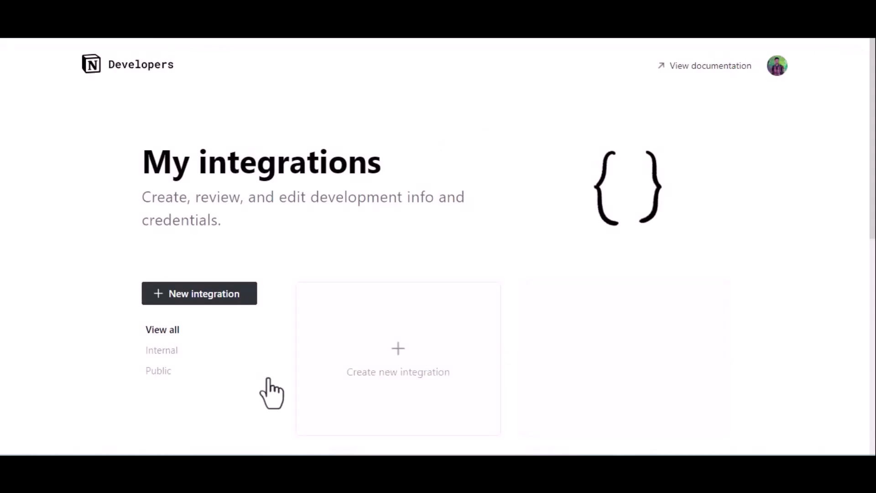
{"action": "left_click", "coordinate": [383, 357]}
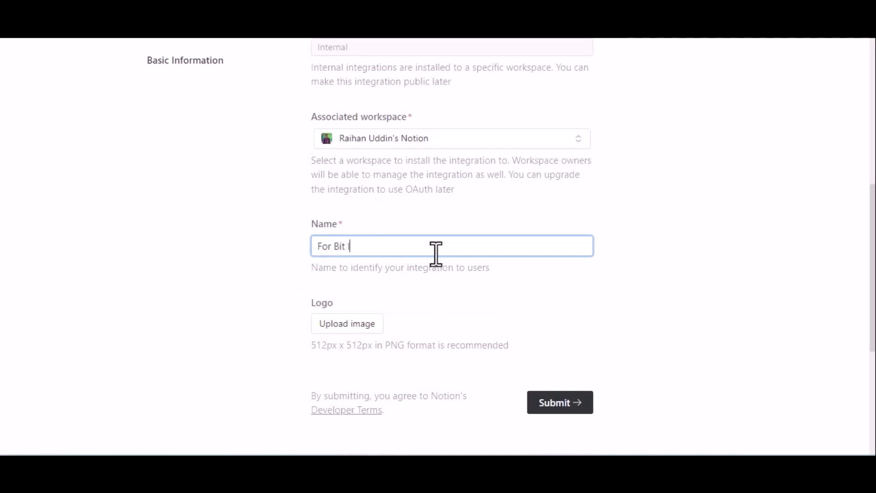
{"action": "type", "text": "For Bit Integrations"}
{"action": "scroll", "coordinate": [436, 253], "scroll_direction": "down", "scroll_amount": 2}
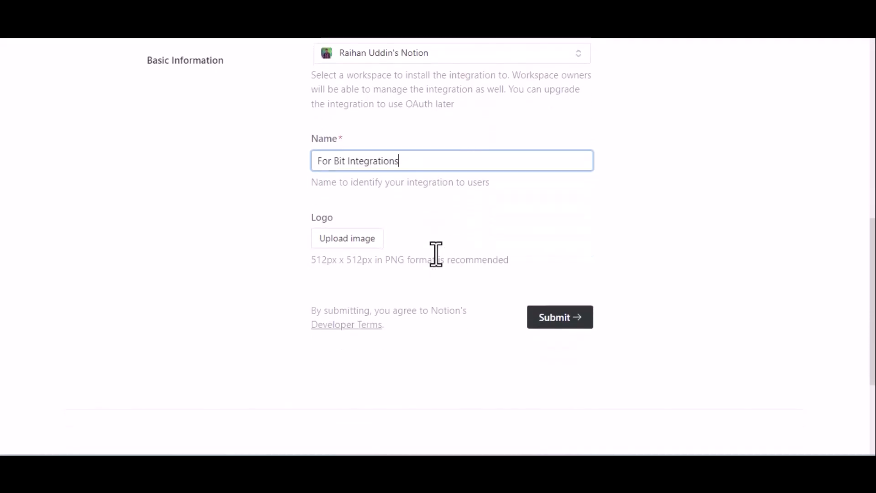
{"action": "left_click", "coordinate": [566, 326]}
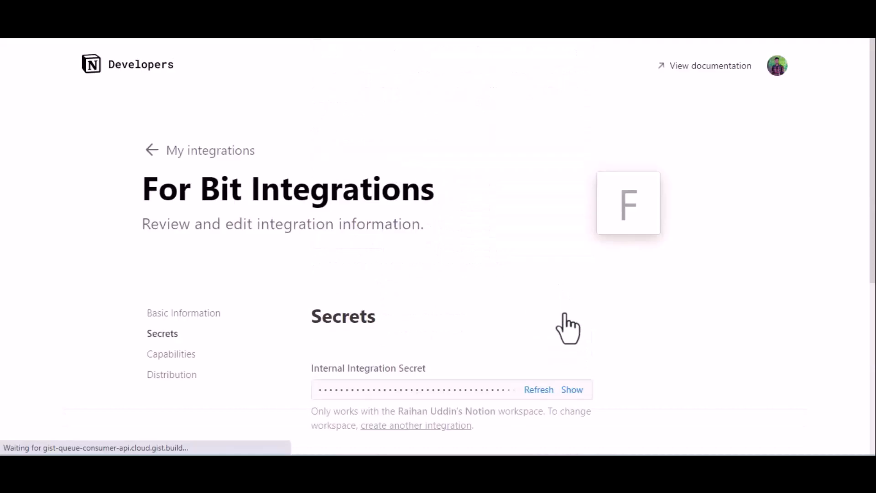
- Make the Notion integration public in its distribution settings and enter Bit Apps as the company name
{"action": "left_click", "coordinate": [170, 377]}
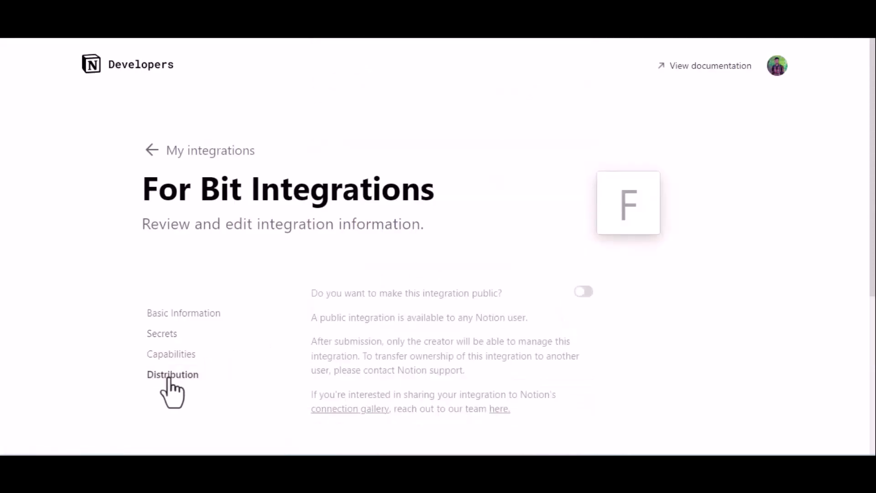
{"action": "left_click", "coordinate": [584, 292]}
{"action": "scroll", "coordinate": [586, 293], "scroll_direction": "down", "scroll_amount": 7}
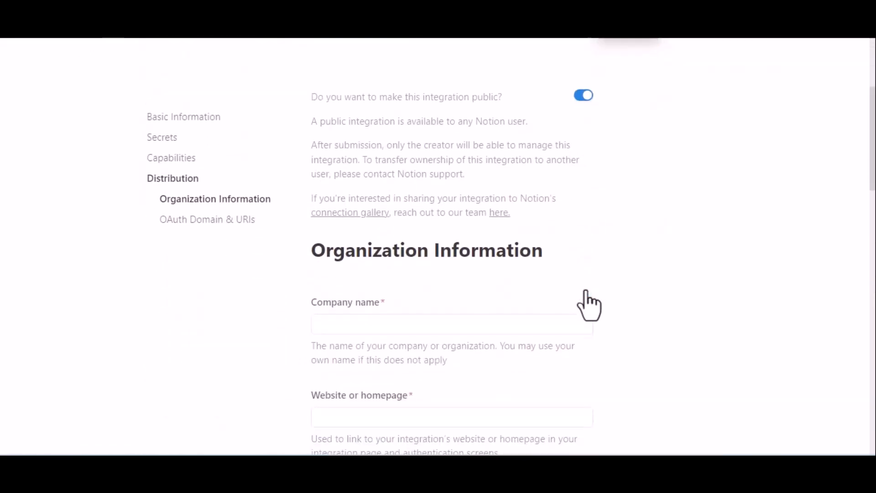
{"action": "scroll", "coordinate": [589, 305], "scroll_direction": "down", "scroll_amount": 2}
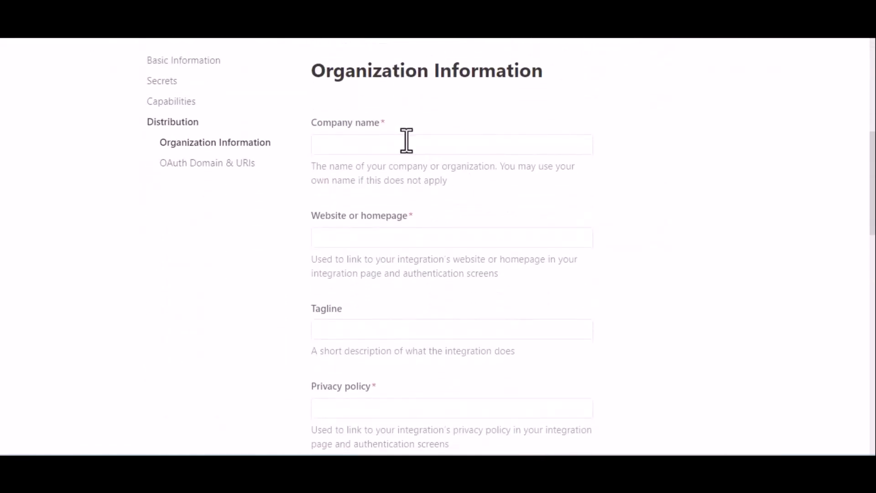
{"action": "left_click", "coordinate": [407, 142]}
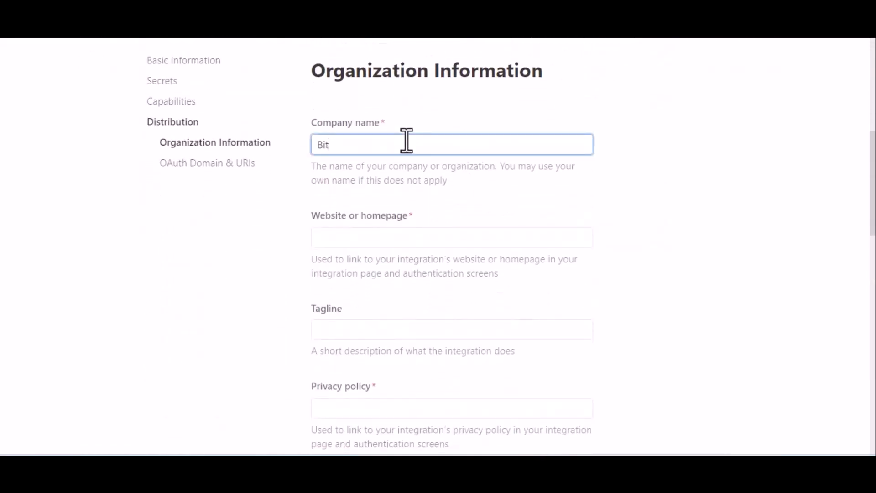
{"action": "type", "text": "Bit Appd"}
{"action": "left_click", "coordinate": [367, 237]}
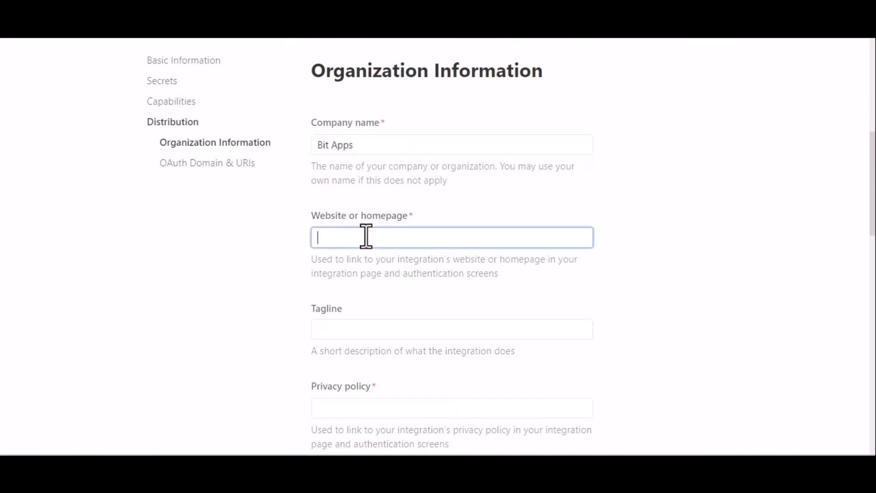
{"action": "key", "text": "super+v"}
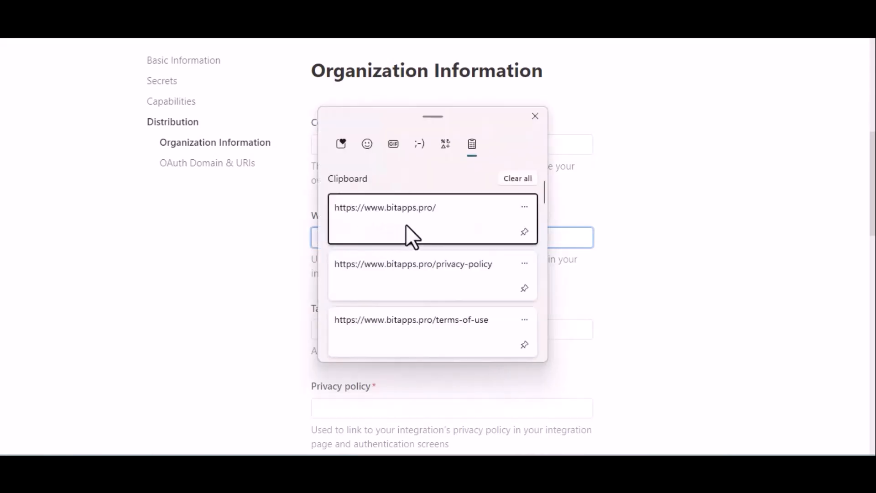
{"action": "left_click", "coordinate": [406, 224]}
{"action": "scroll", "coordinate": [494, 311], "scroll_direction": "down", "scroll_amount": 2}
{"action": "scroll", "coordinate": [494, 311], "scroll_direction": "down", "scroll_amount": 1}
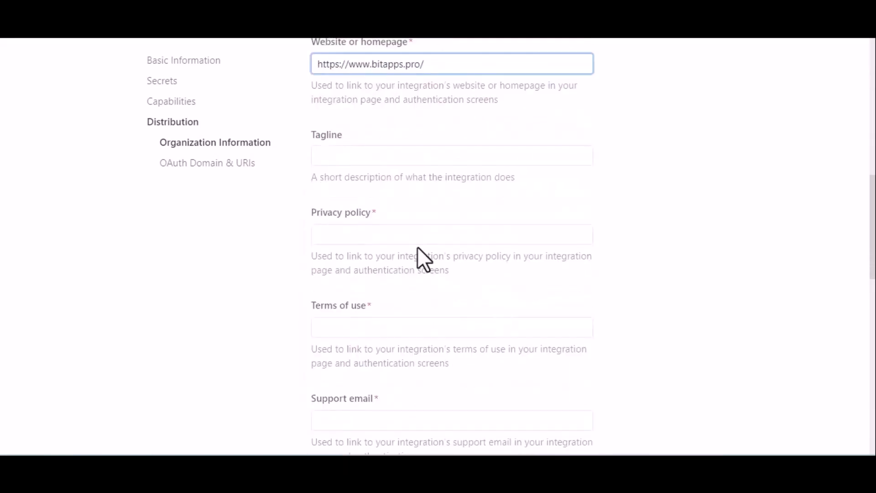
{"action": "left_click", "coordinate": [414, 244]}
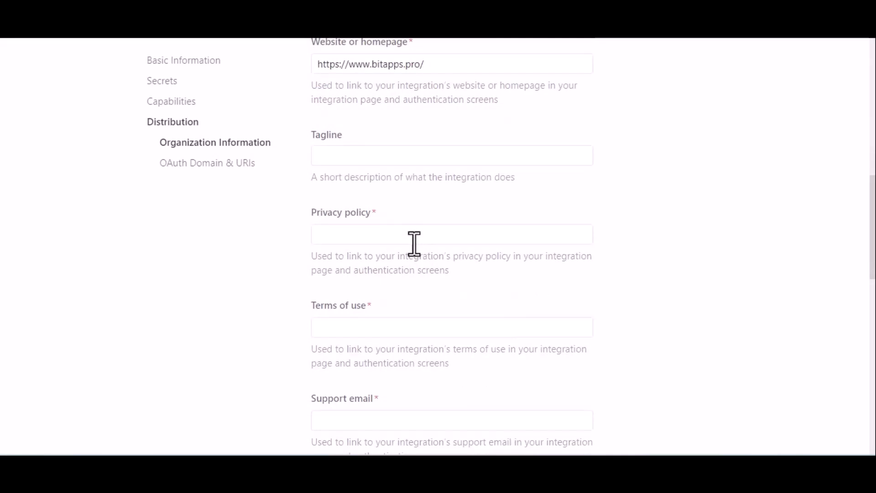
{"action": "left_click", "coordinate": [382, 233]}
{"action": "key", "text": "super+v"}
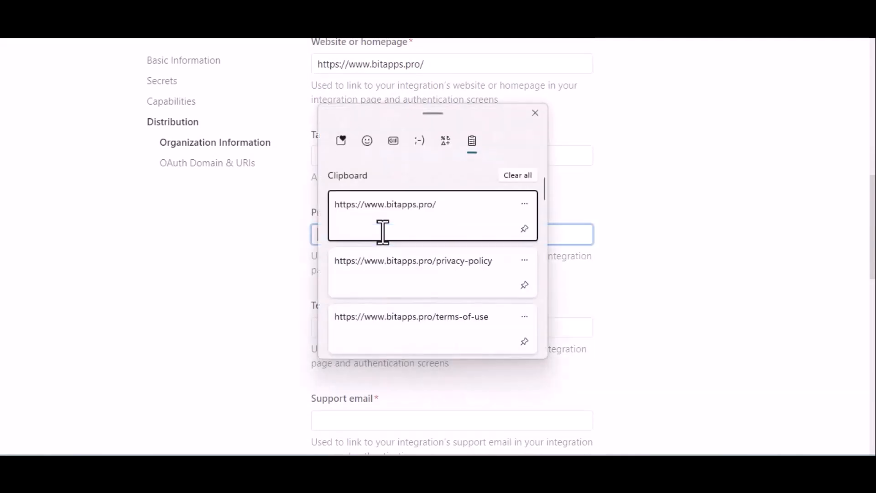
{"action": "left_click", "coordinate": [425, 271]}
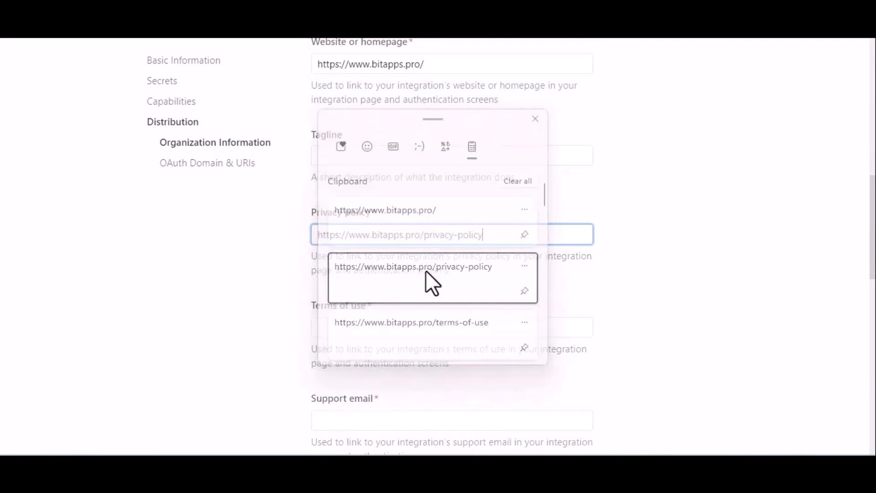
{"action": "left_click", "coordinate": [455, 323]}
{"action": "key", "text": "super+v"}
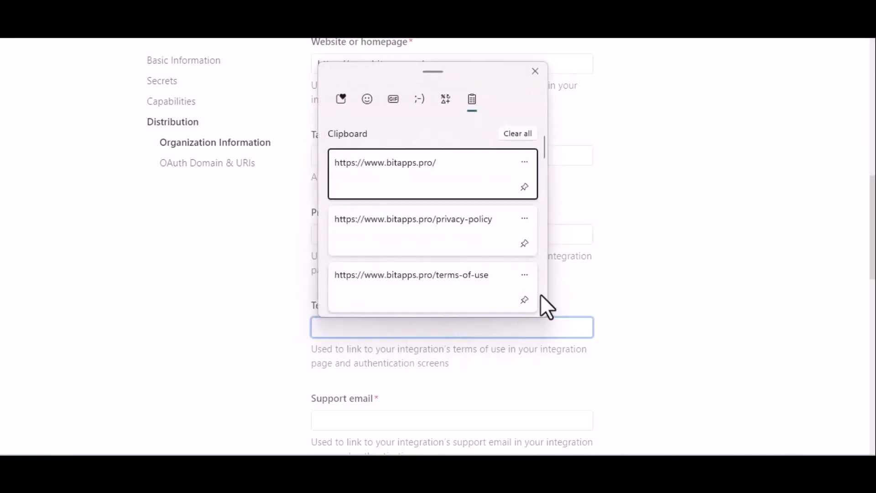
{"action": "left_click", "coordinate": [483, 302]}
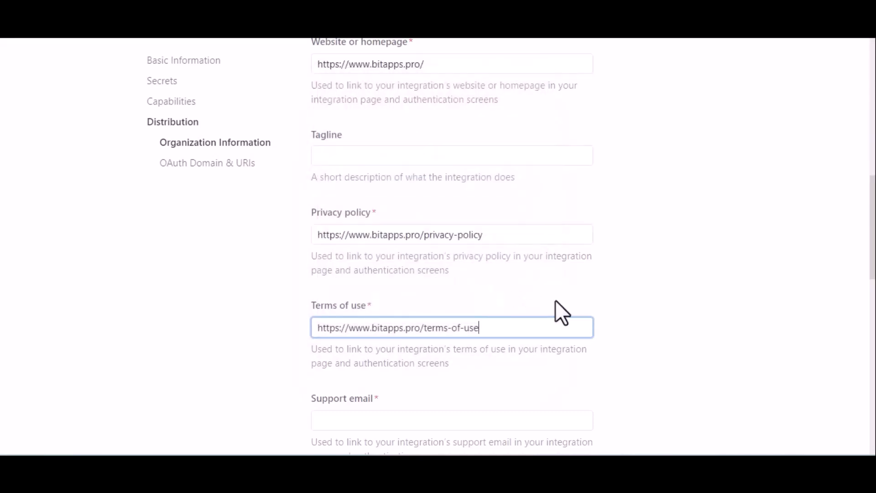
- Fill in the organization's support email address
{"action": "scroll", "coordinate": [556, 301], "scroll_direction": "down", "scroll_amount": 5}
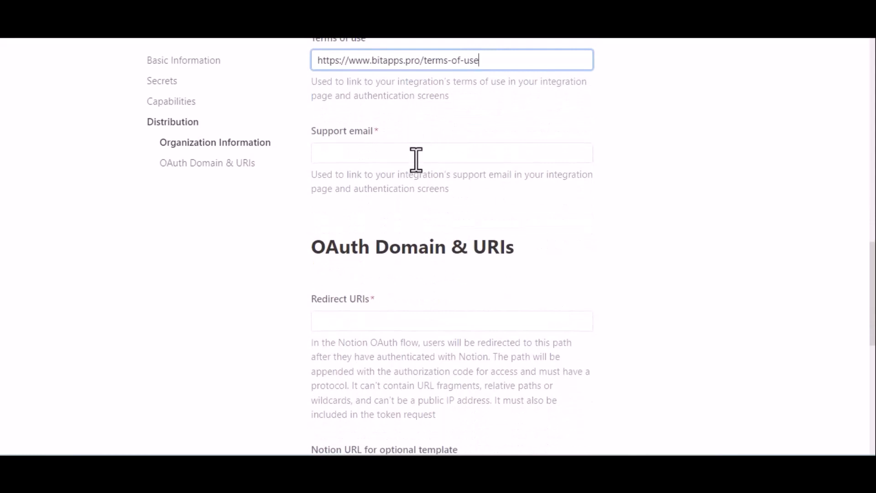
{"action": "left_click", "coordinate": [416, 159]}
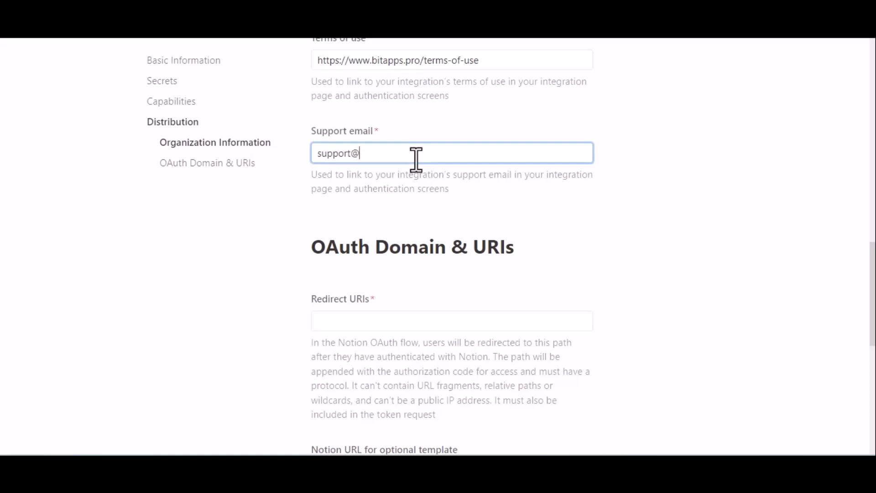
{"action": "type", "text": "apps.pro"}
{"action": "left_click", "coordinate": [411, 204]}
- Copy the redirect URI from the Bit Integrations Notion settings and add it to the Notion integration's redirect URIs
{"action": "scroll", "coordinate": [410, 204], "scroll_direction": "down", "scroll_amount": 2}
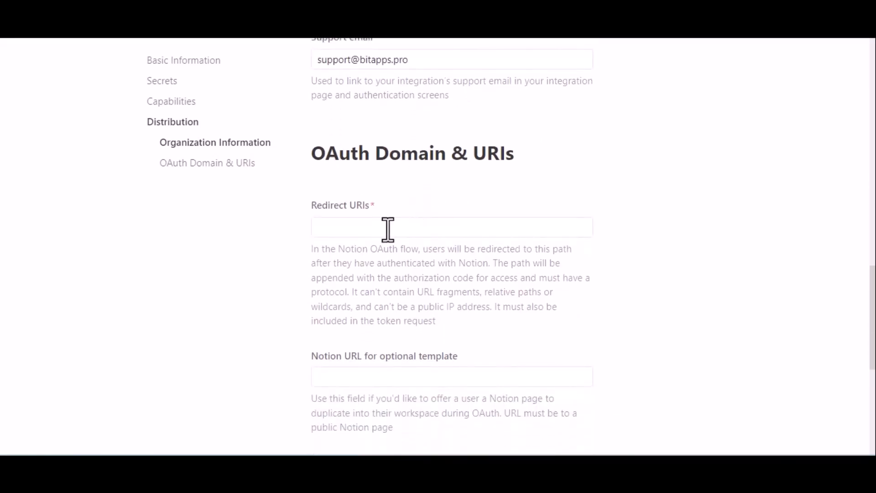
{"action": "left_click", "coordinate": [388, 228]}
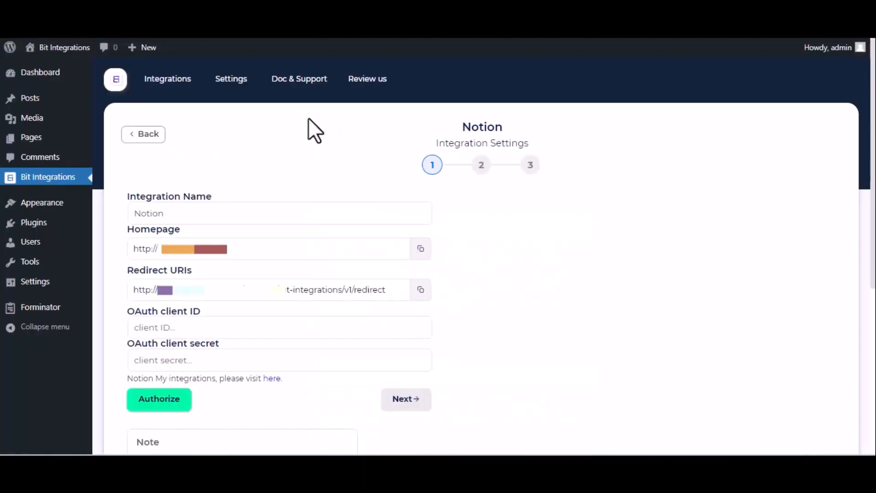
{"action": "triple_click", "coordinate": [340, 290]}
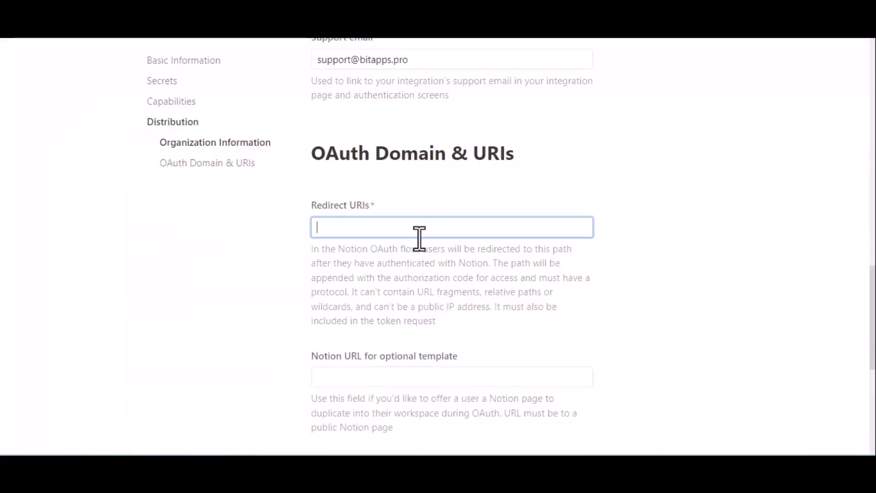
{"action": "type", "text": "http://bit-integrations.local/wp-json/bit-integrations/v1/redirect"}
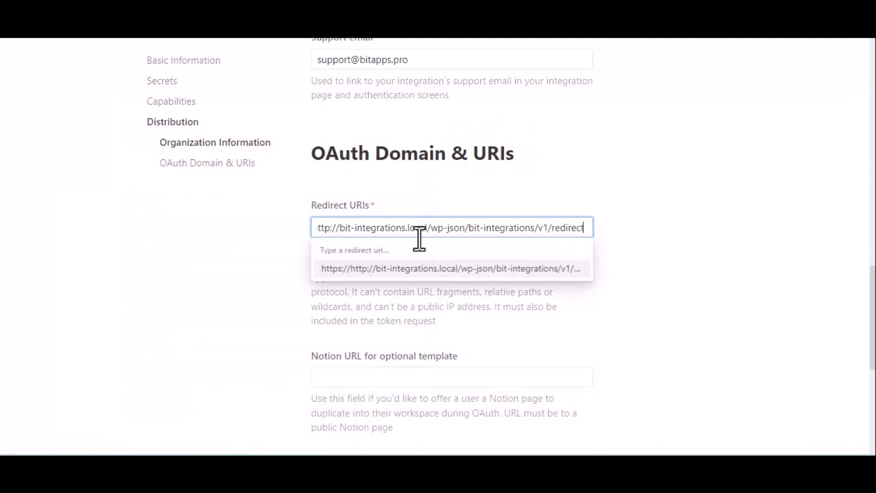
{"action": "left_click", "coordinate": [441, 269]}
- Submit the distribution form and confirm switching to a public integration
{"action": "scroll", "coordinate": [443, 284], "scroll_direction": "down", "scroll_amount": 3}
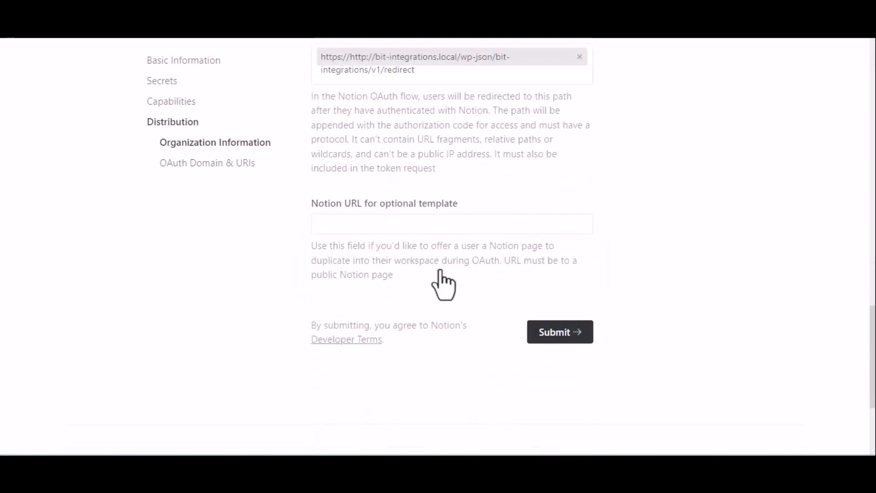
{"action": "left_click", "coordinate": [554, 317]}
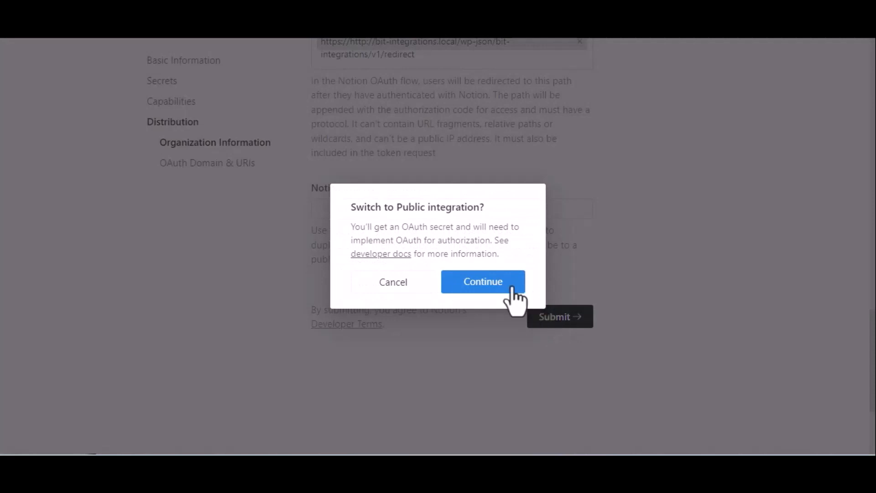
{"action": "left_click", "coordinate": [477, 292]}
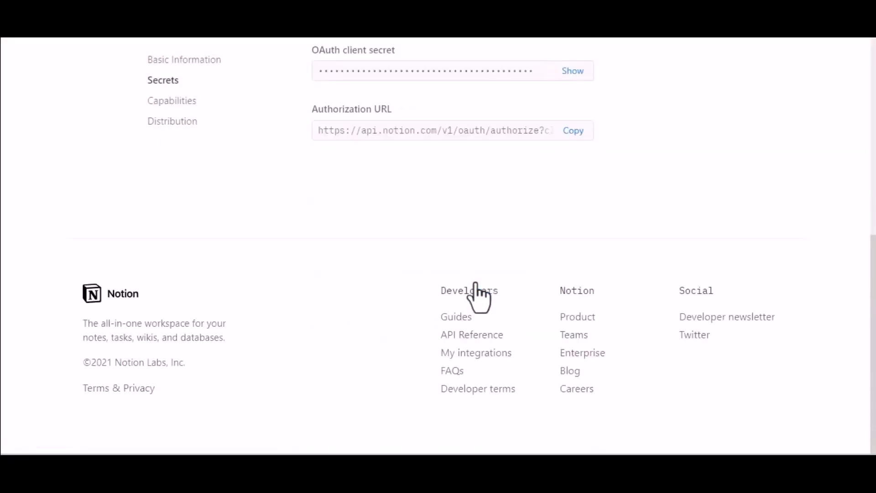
- Copy the OAuth client ID from Notion's secrets and paste it into the OAuth client ID field in Bit Integrations
{"action": "scroll", "coordinate": [478, 292], "scroll_direction": "up", "scroll_amount": 4}
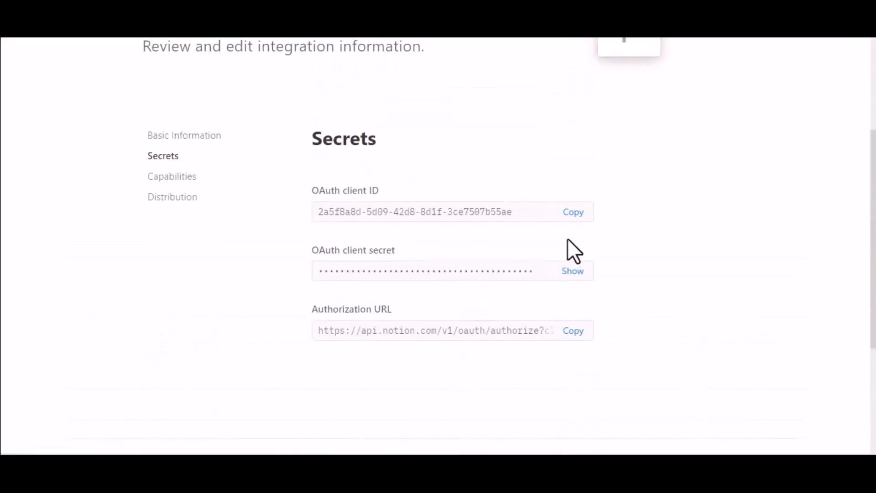
{"action": "left_click", "coordinate": [578, 212]}
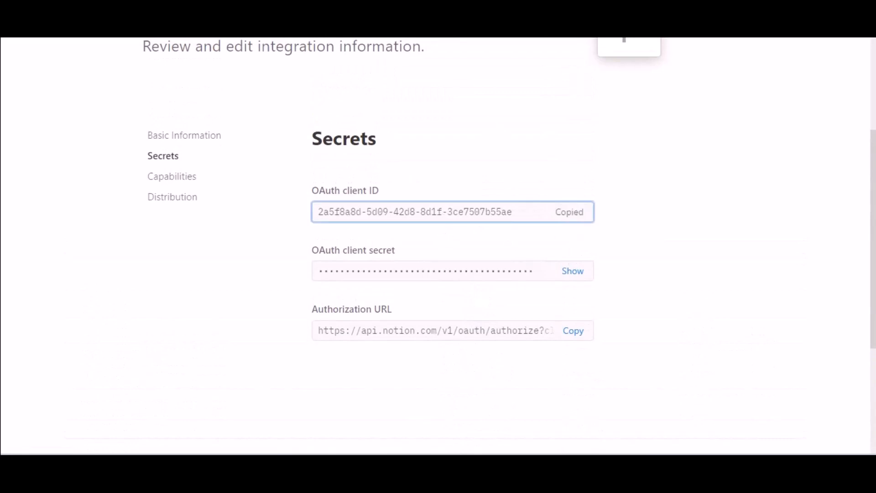
{"action": "key", "text": "ctrl+shift+Tab"}
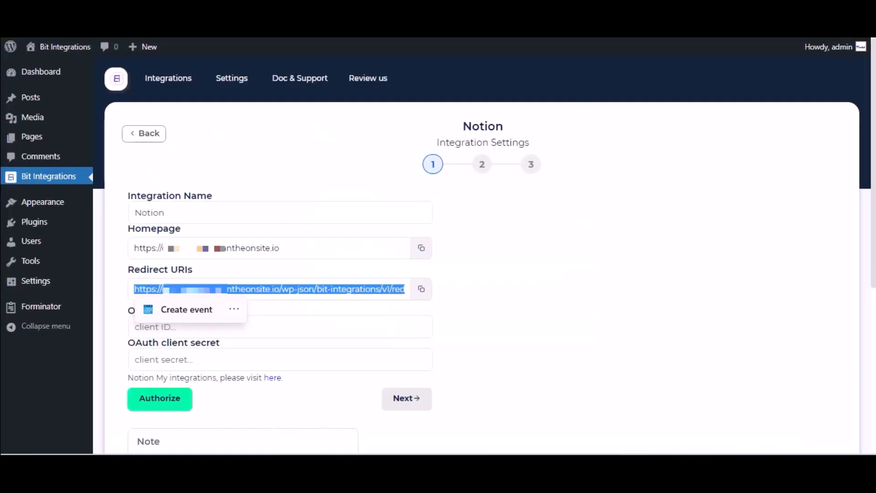
{"action": "left_click", "coordinate": [232, 327]}
{"action": "key", "text": "ctrl+v"}
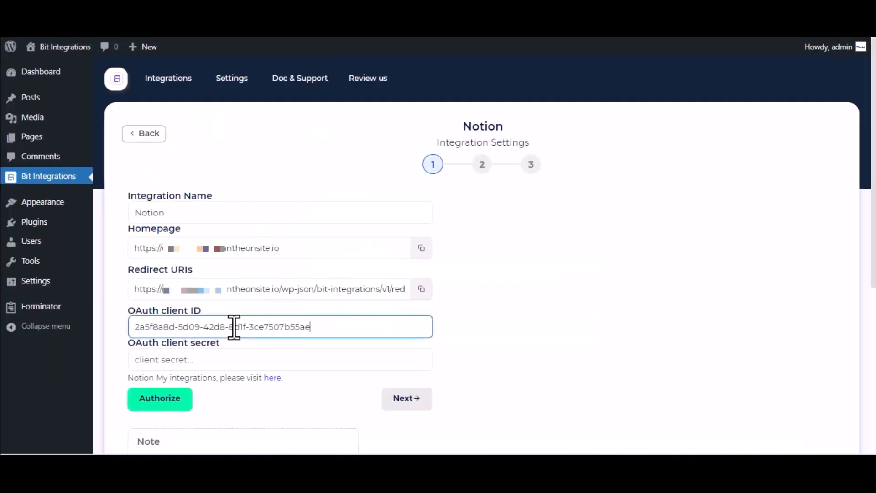
- Reveal and copy the OAuth client secret from Notion's secrets and paste it into the OAuth client secret field in Bit Integrations
{"action": "key", "text": "ctrl+Tab"}
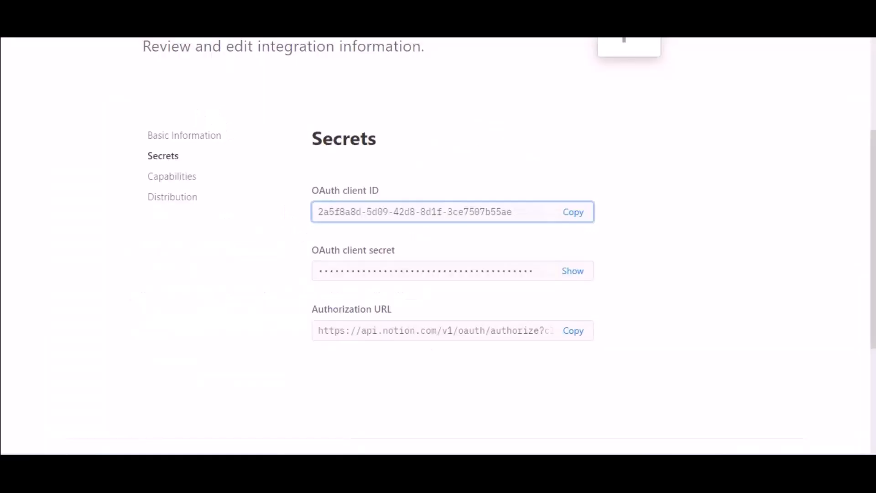
{"action": "left_click", "coordinate": [573, 271]}
{"action": "left_click", "coordinate": [500, 276]}
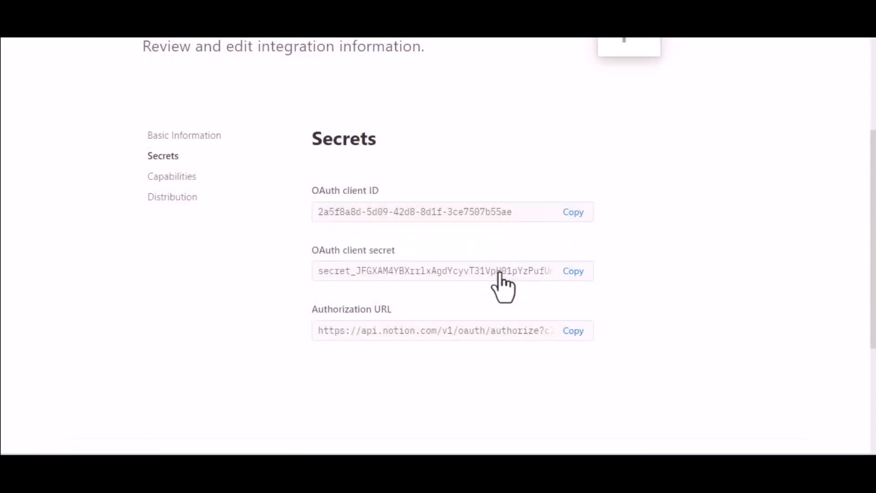
{"action": "left_click", "coordinate": [574, 274]}
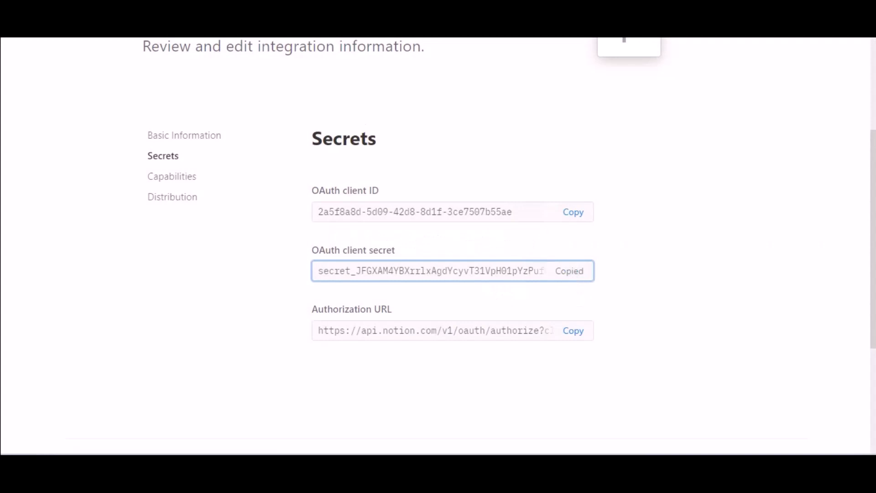
{"action": "key", "text": "ctrl+Tab"}
{"action": "left_click", "coordinate": [238, 359]}
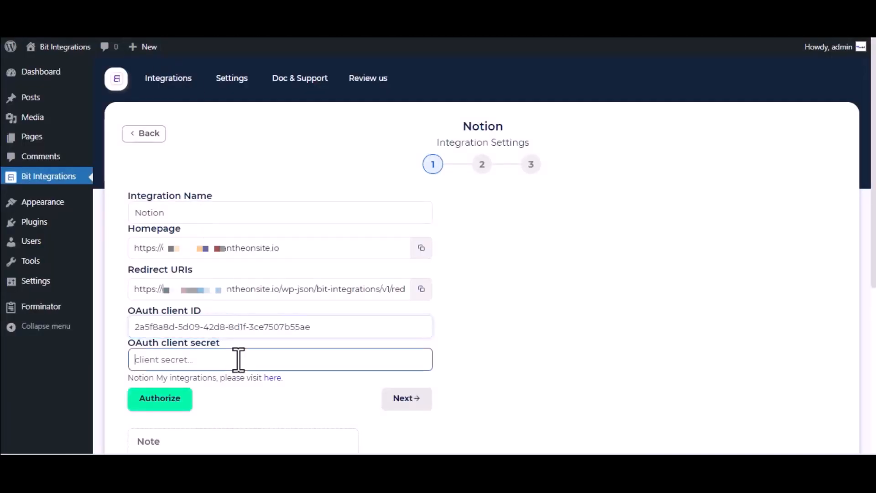
{"action": "key", "text": "ctrl+v"}
- Authorize the Notion connection and allow the integration access to the Journal page
{"action": "scroll", "coordinate": [237, 358], "scroll_direction": "down", "scroll_amount": 2}
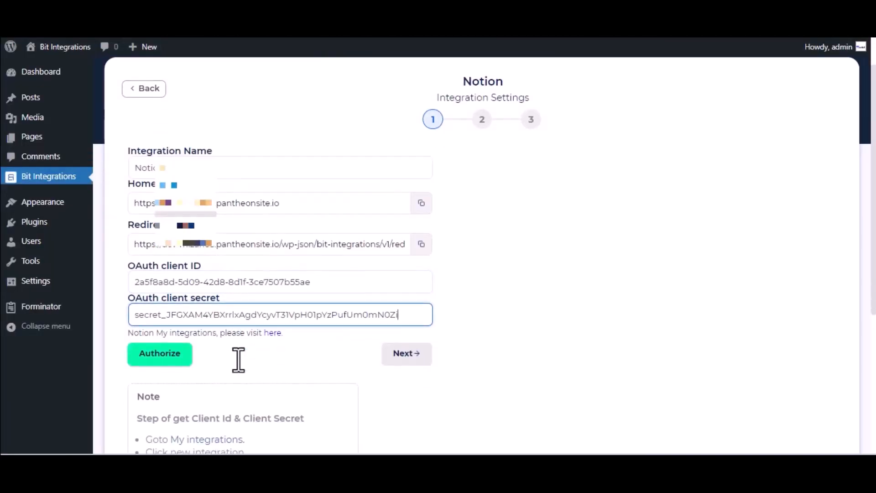
{"action": "left_click", "coordinate": [166, 319]}
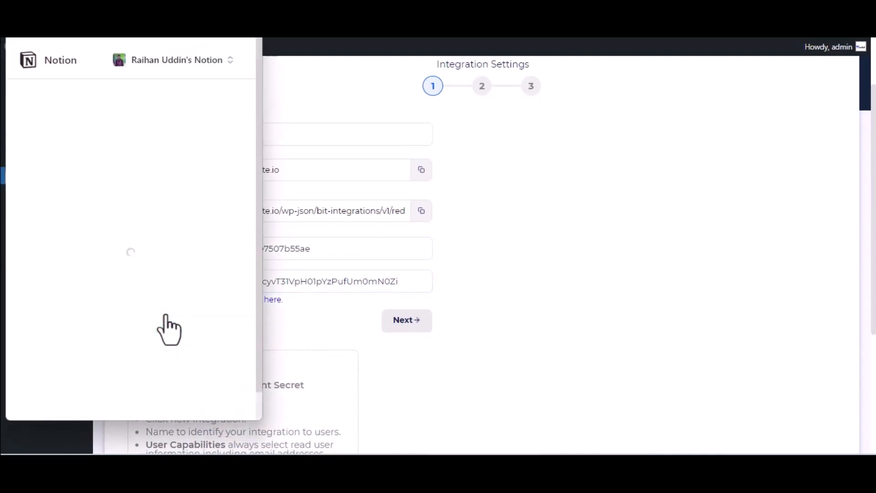
{"action": "left_click", "coordinate": [173, 365]}
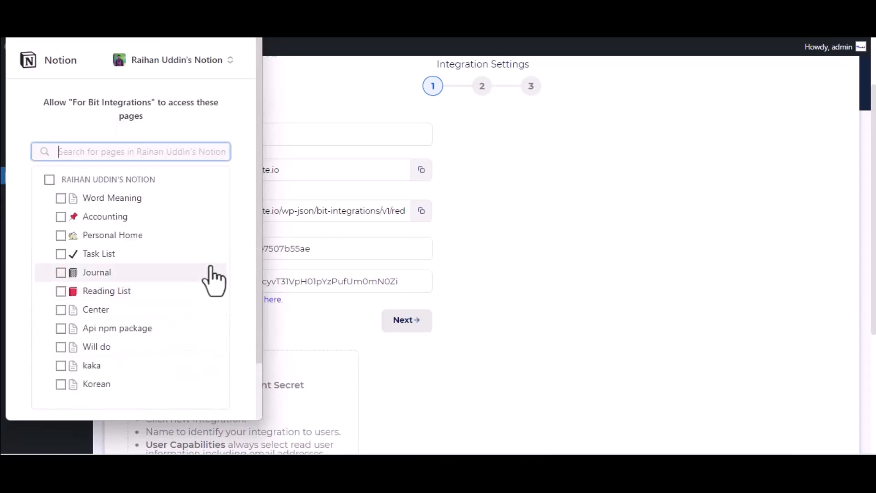
{"action": "left_click", "coordinate": [107, 273]}
{"action": "scroll", "coordinate": [108, 278], "scroll_direction": "down", "scroll_amount": 2}
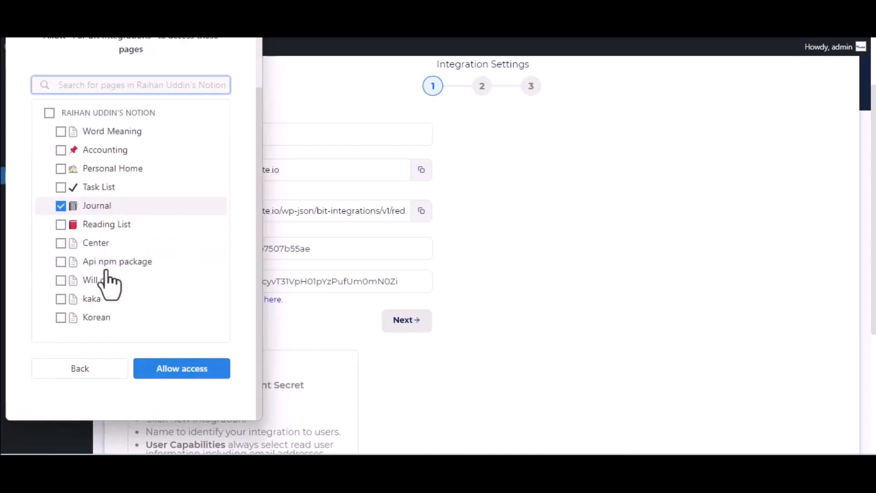
{"action": "left_click", "coordinate": [179, 376]}
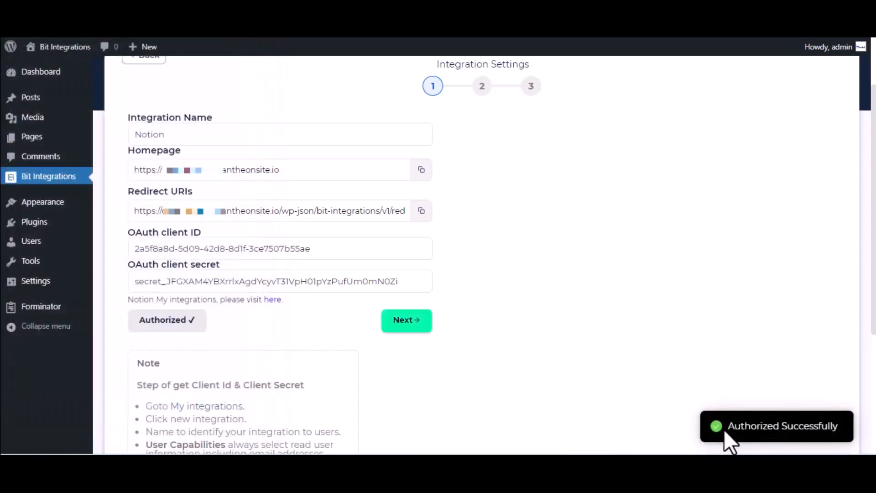
- Continue to the mapping stage, choose the Journal database and map the Name-1 form field to Notion's Name field
{"action": "left_click", "coordinate": [420, 325]}
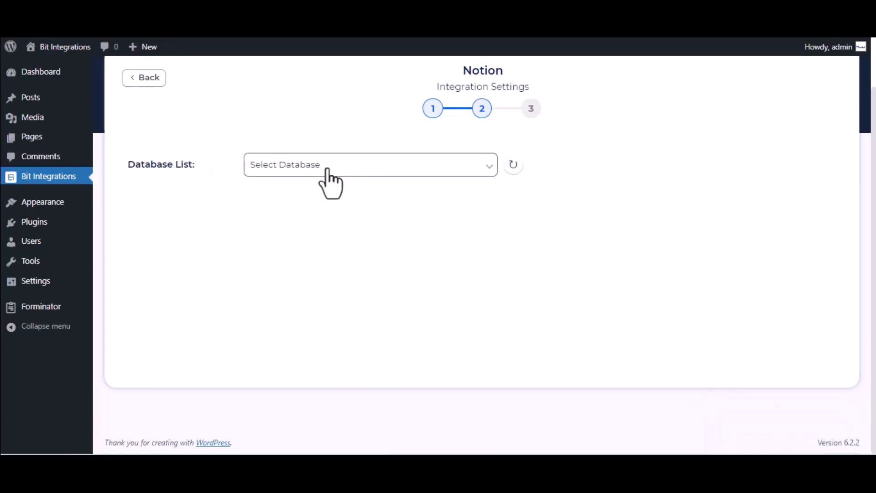
{"action": "left_click", "coordinate": [328, 172]}
{"action": "left_click", "coordinate": [328, 200]}
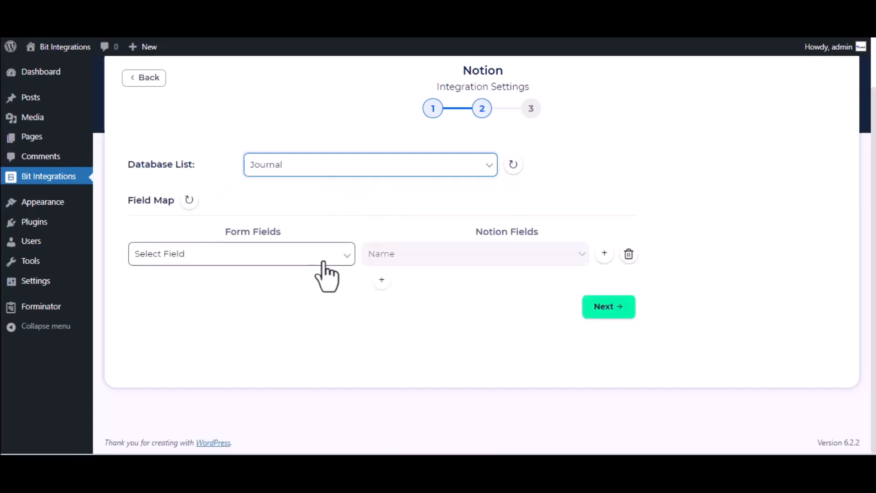
{"action": "left_click", "coordinate": [281, 262]}
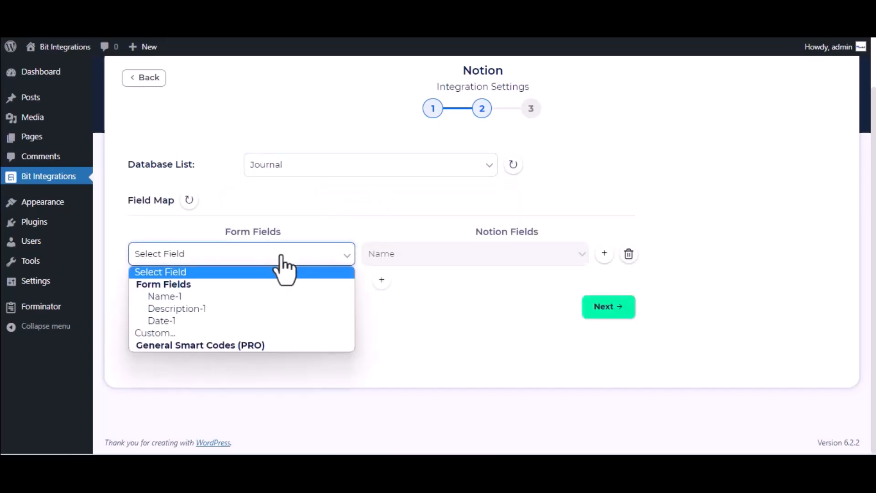
{"action": "left_click", "coordinate": [261, 299]}
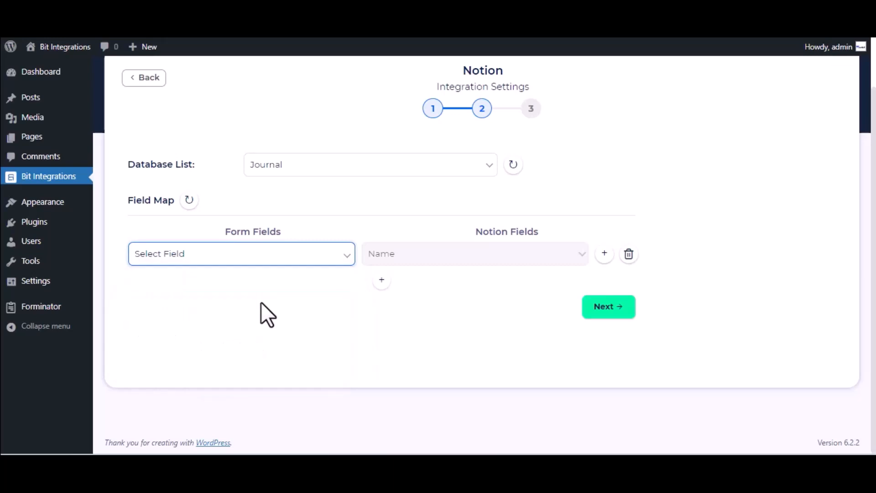
- Add a second field mapping from Description-1 to Tags, and finish and save the integration
{"action": "left_click", "coordinate": [382, 283]}
{"action": "left_click", "coordinate": [464, 288]}
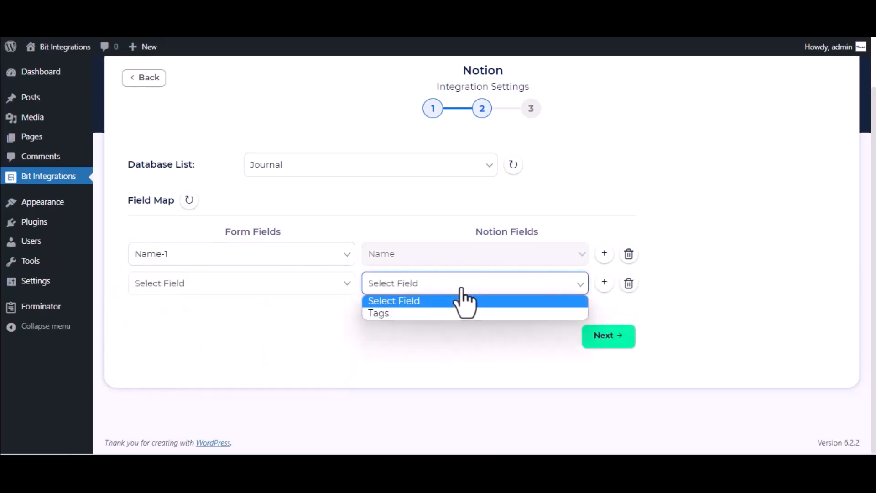
{"action": "left_click", "coordinate": [437, 312]}
{"action": "left_click", "coordinate": [434, 287]}
{"action": "left_click", "coordinate": [437, 311]}
{"action": "left_click", "coordinate": [289, 286]}
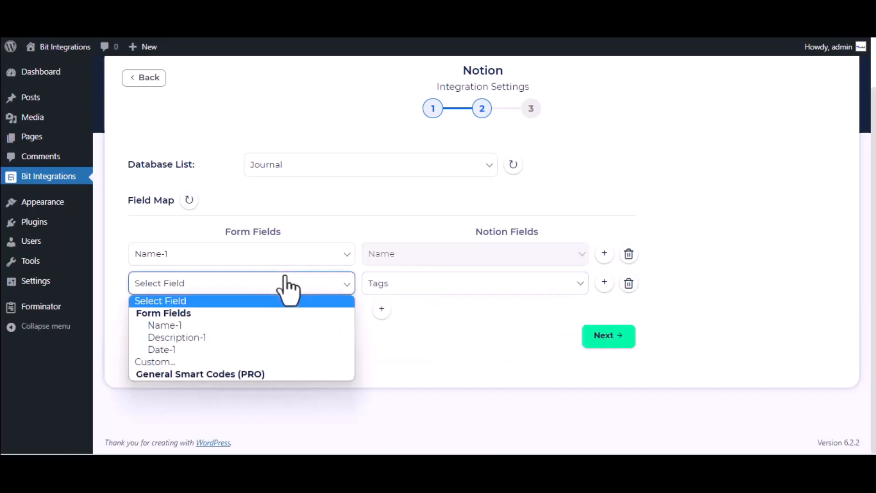
{"action": "left_click", "coordinate": [209, 339]}
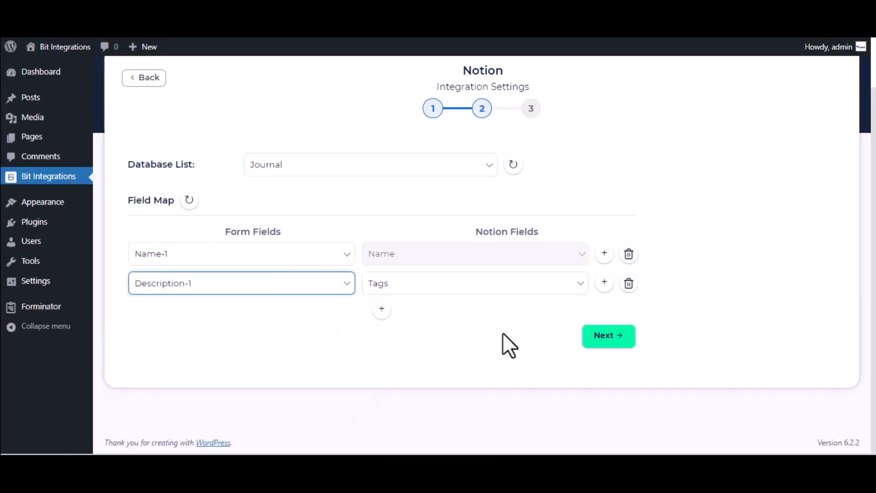
{"action": "left_click", "coordinate": [612, 336]}
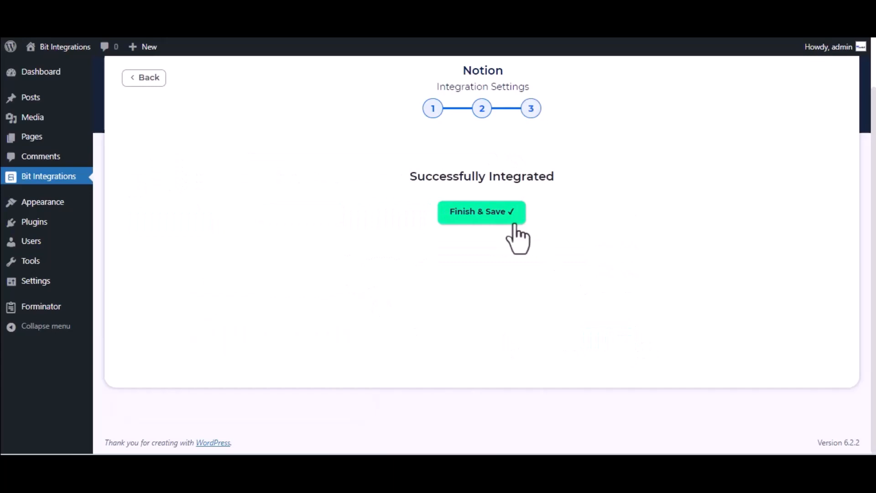
{"action": "left_click", "coordinate": [500, 219]}
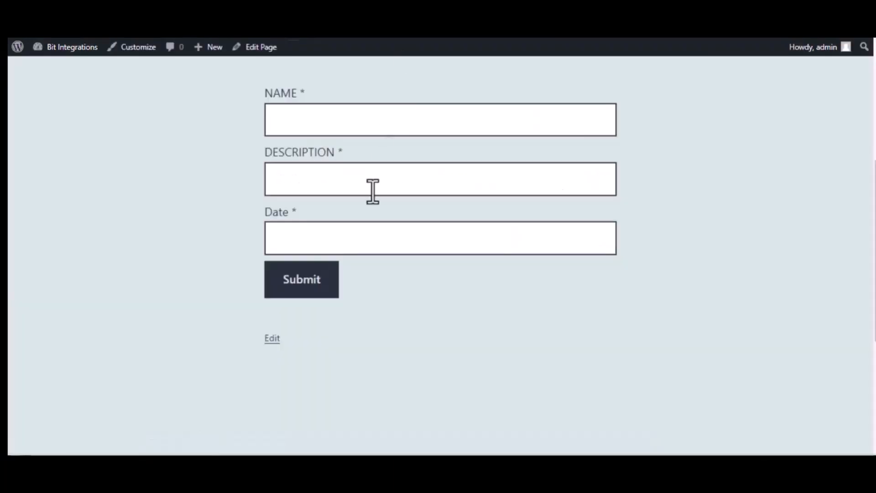
- On the website's form page, fill in the name "Bit Integrations" and the description "Welcome to Bit Integrations Plugin"
{"action": "left_click", "coordinate": [335, 124]}
{"action": "type", "text": "Bit Integrations"}
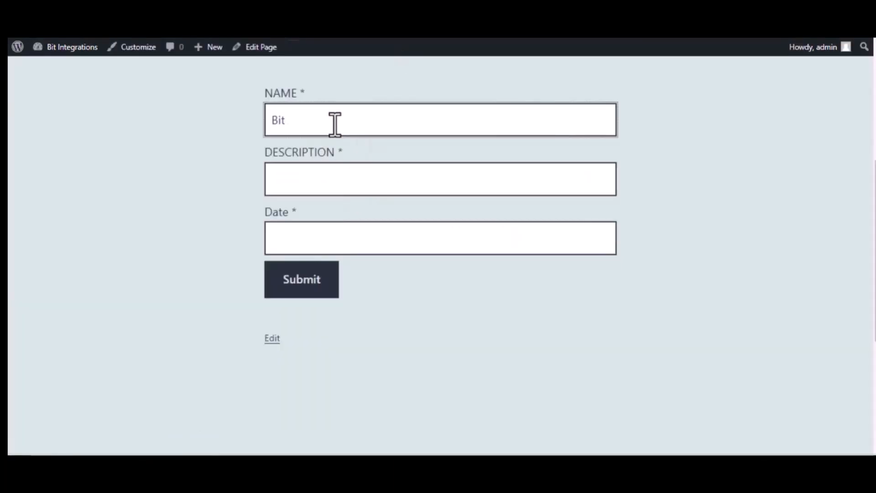
{"action": "left_click", "coordinate": [347, 173]}
{"action": "type", "text": "Welcome"}
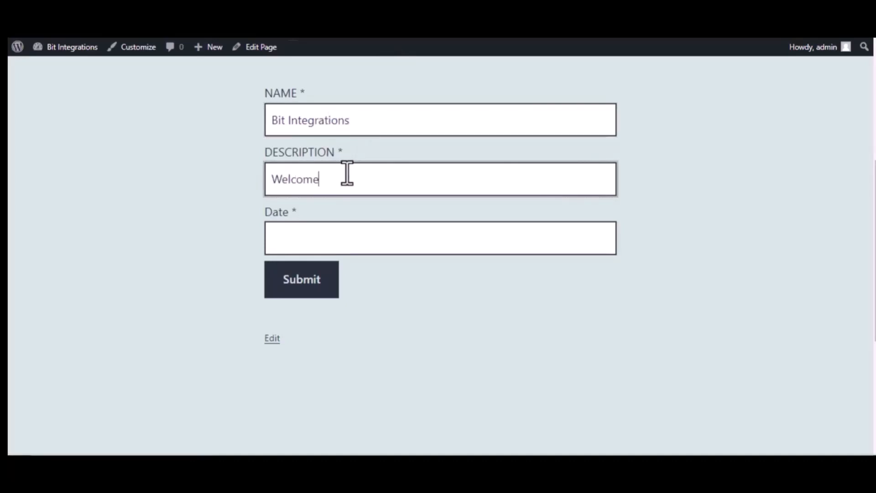
{"action": "type", "text": " to Bit In"}
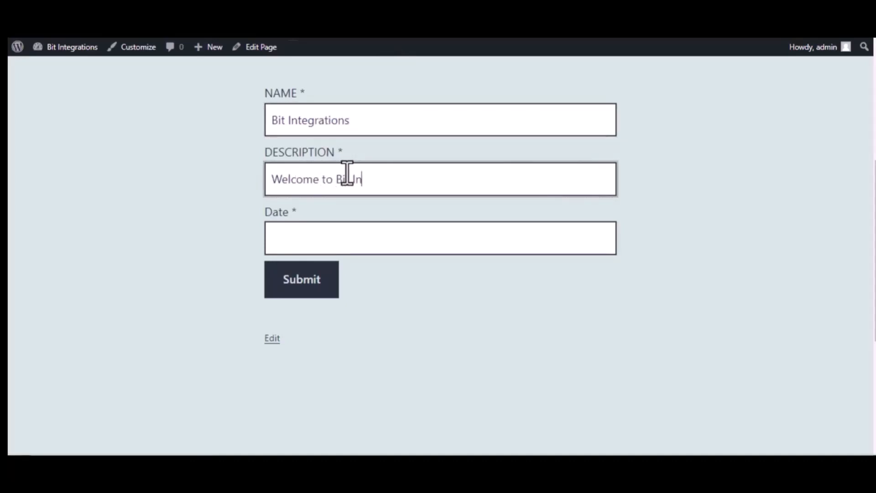
{"action": "type", "text": "tegrations Plugin"}
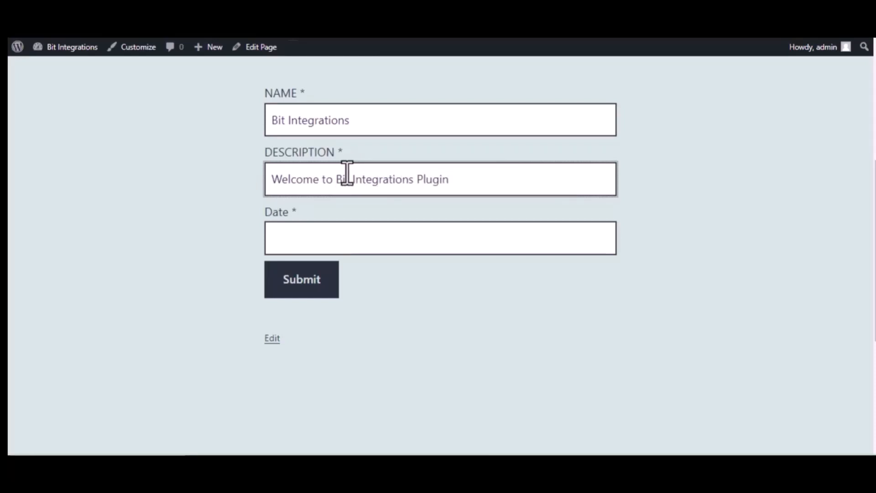
- Set the form's date to 09/22/2022 and submit the form
{"action": "left_click", "coordinate": [364, 237]}
{"action": "type", "text": "09"}
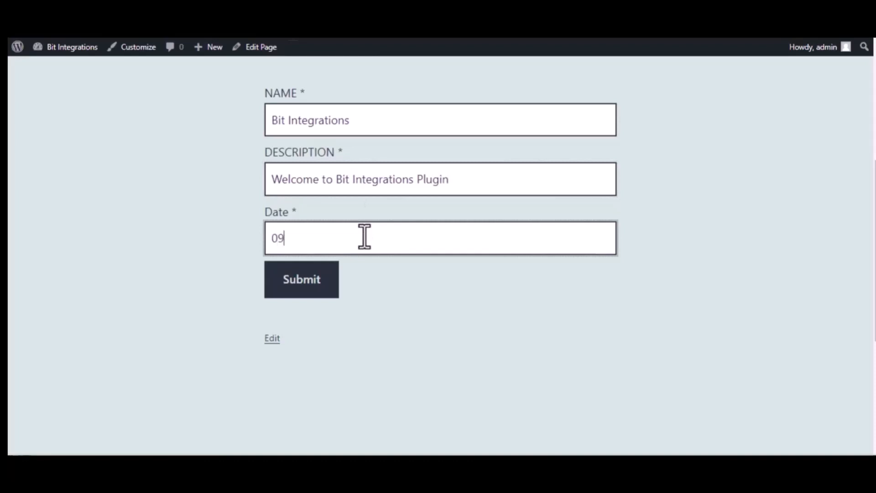
{"action": "type", "text": "/22/2022"}
{"action": "left_click", "coordinate": [307, 292]}
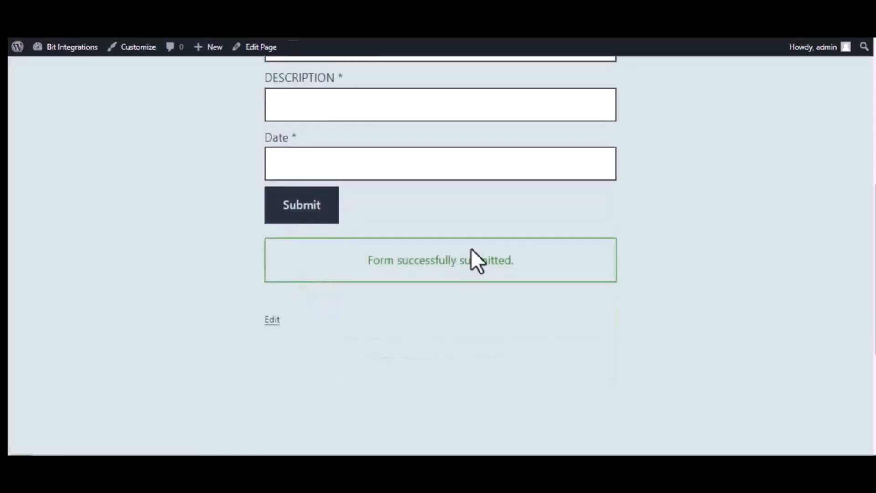